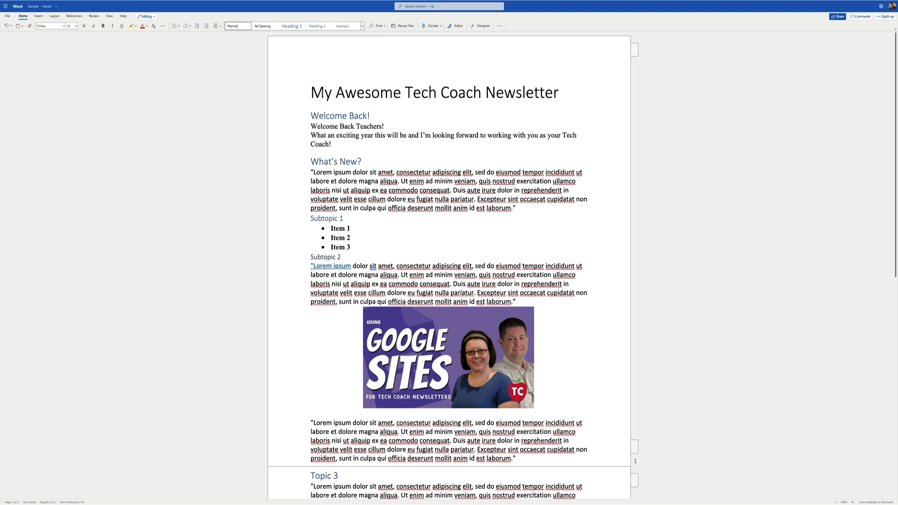
Check the styles on the title, Welcome Back!, What's New? and Subtopic 2 headings, and the Google Sites image
{"action": "left_click_drag", "start_coordinate": [324, 92], "coordinate": [458, 92]}
{"action": "left_click", "coordinate": [362, 26]}
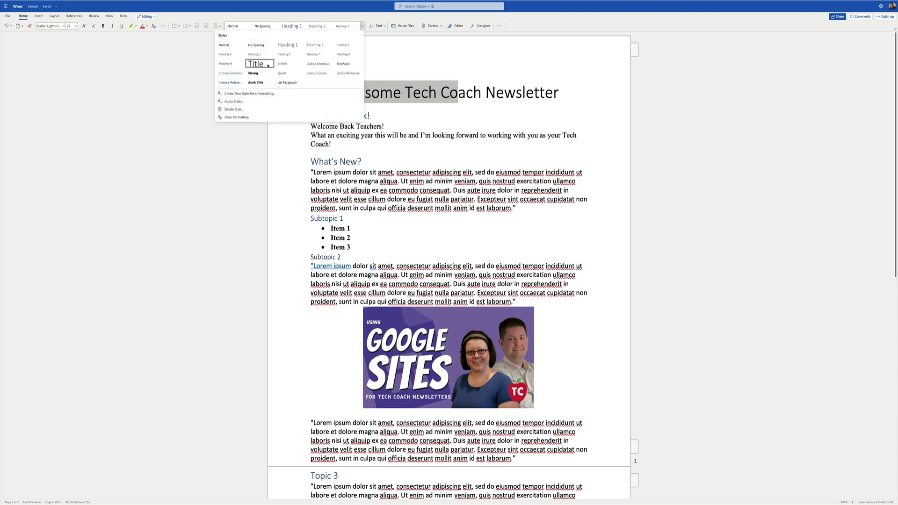
{"action": "left_click_drag", "start_coordinate": [318, 115], "coordinate": [354, 115]}
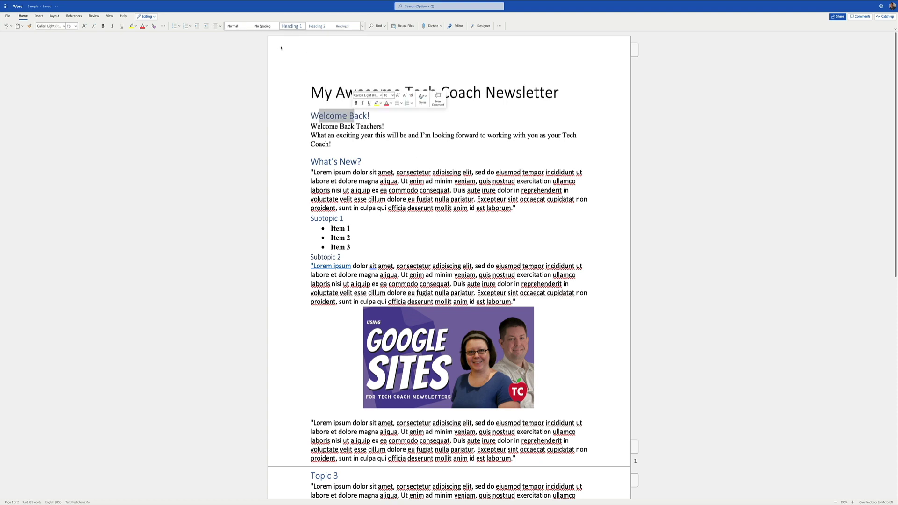
{"action": "left_click_drag", "start_coordinate": [318, 161], "coordinate": [356, 161]}
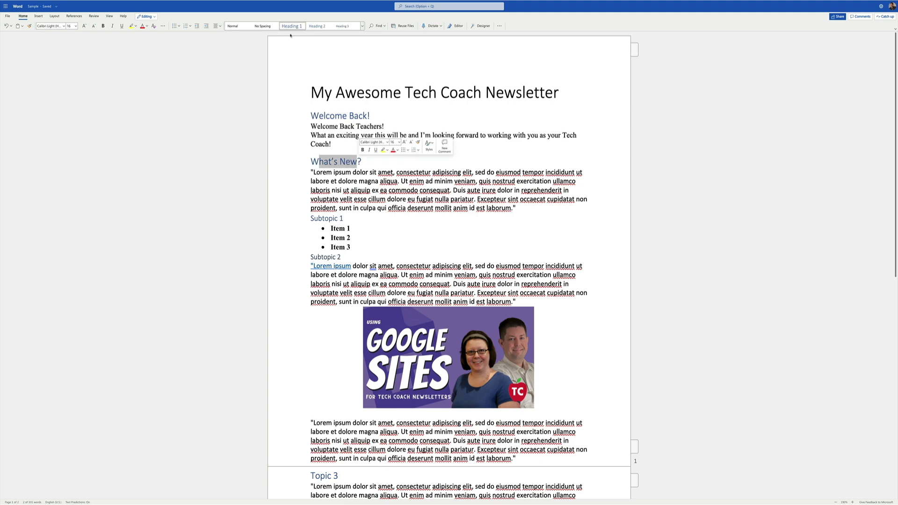
{"action": "left_click", "coordinate": [322, 256]}
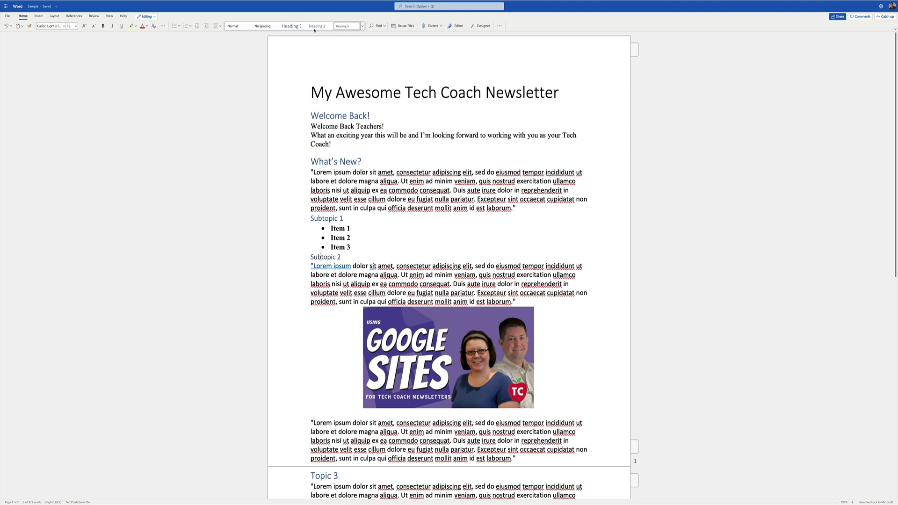
{"action": "left_click", "coordinate": [439, 331]}
{"action": "scroll", "coordinate": [440, 209], "scroll_direction": "down", "scroll_amount": 3}
{"action": "scroll", "coordinate": [361, 352], "scroll_direction": "down", "scroll_amount": 3}
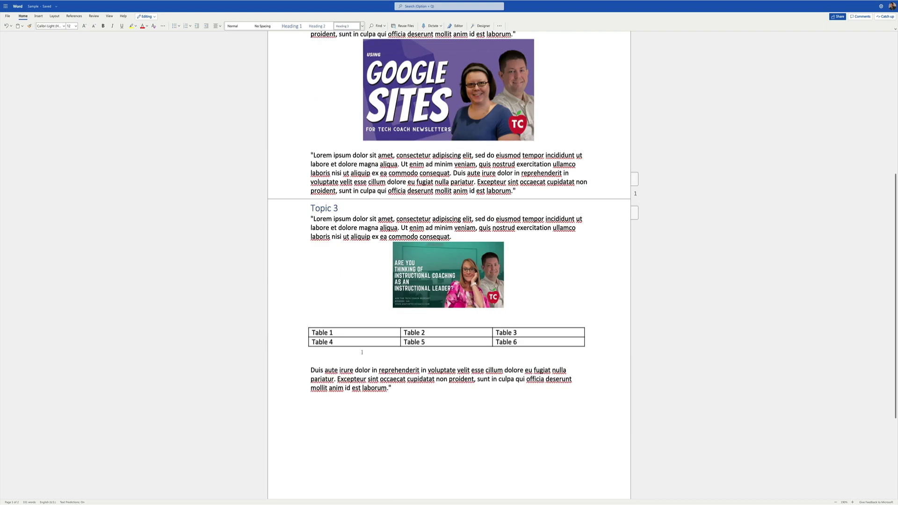
{"action": "scroll", "coordinate": [384, 351], "scroll_direction": "up", "scroll_amount": 4}
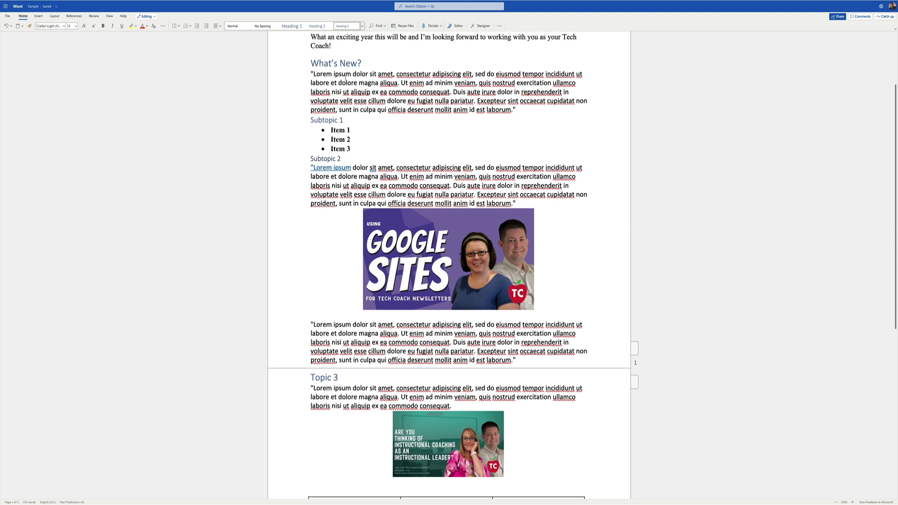
Transform the document to a web page, previewing Regency, Sierra and Studio before choosing Celestial
{"action": "left_click", "coordinate": [8, 15]}
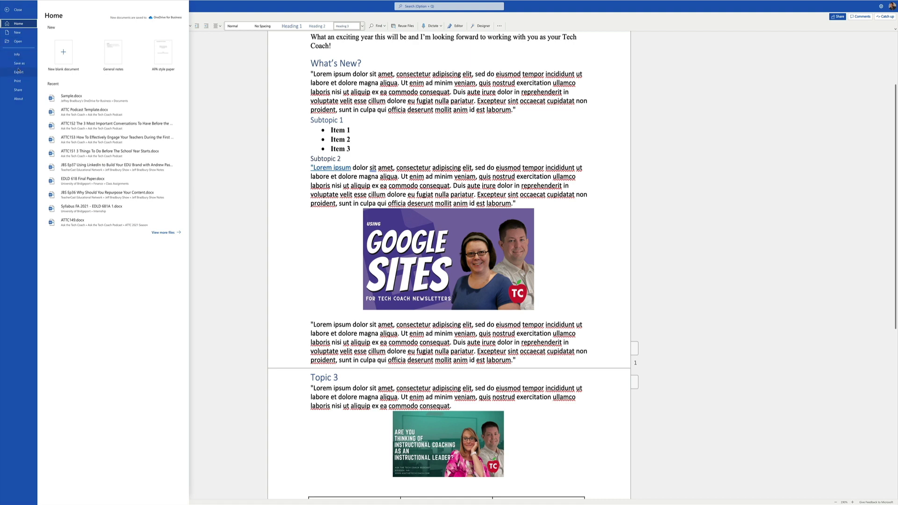
{"action": "left_click", "coordinate": [18, 71]}
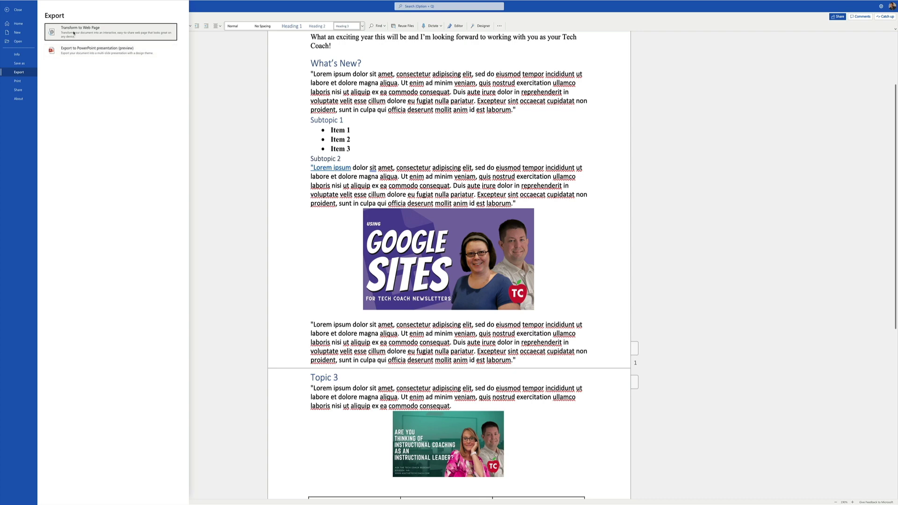
{"action": "left_click", "coordinate": [73, 34]}
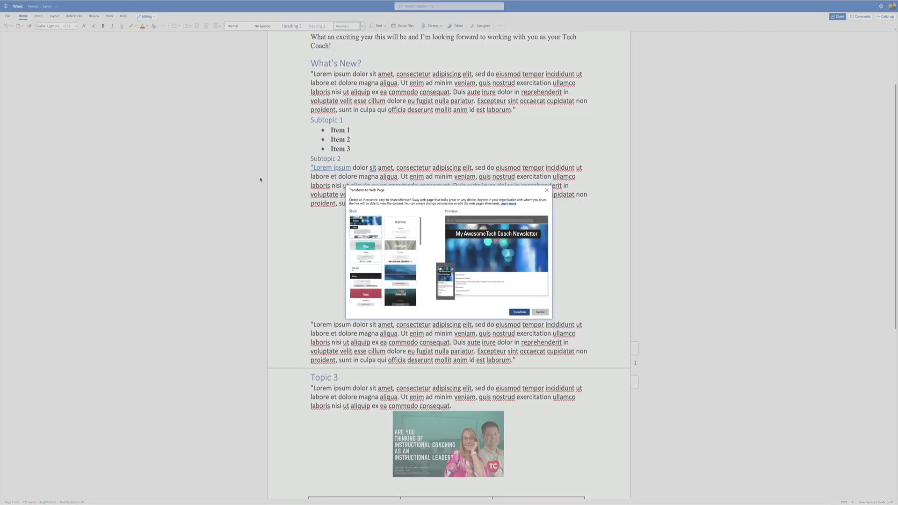
{"action": "scroll", "coordinate": [376, 234], "scroll_direction": "down", "scroll_amount": 6}
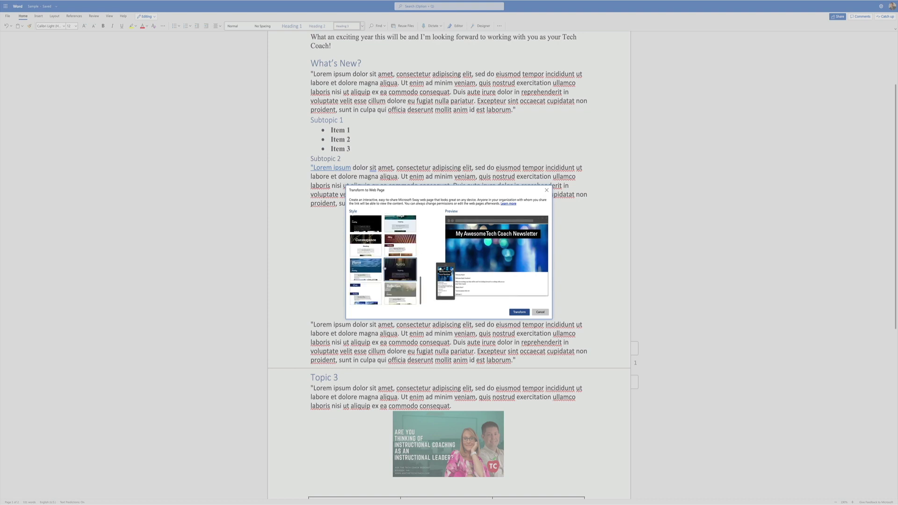
{"action": "scroll", "coordinate": [384, 268], "scroll_direction": "up", "scroll_amount": 8}
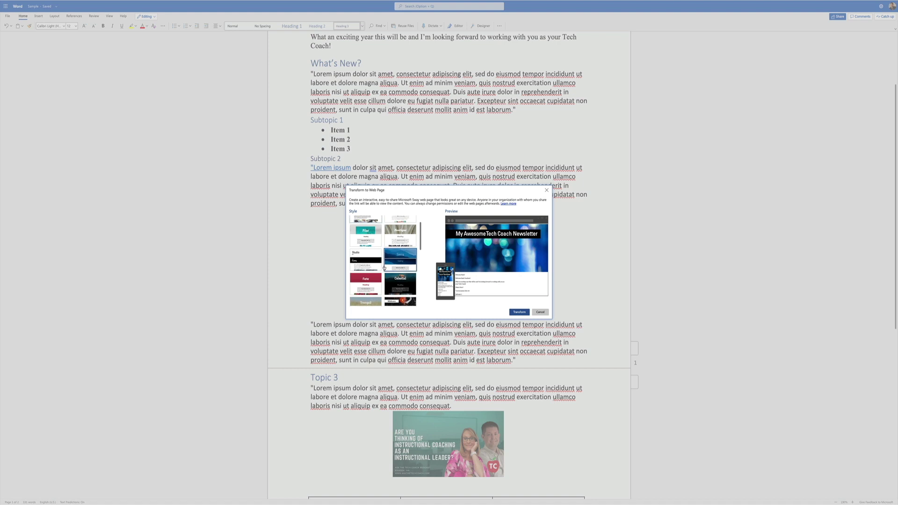
{"action": "scroll", "coordinate": [384, 268], "scroll_direction": "up", "scroll_amount": 1}
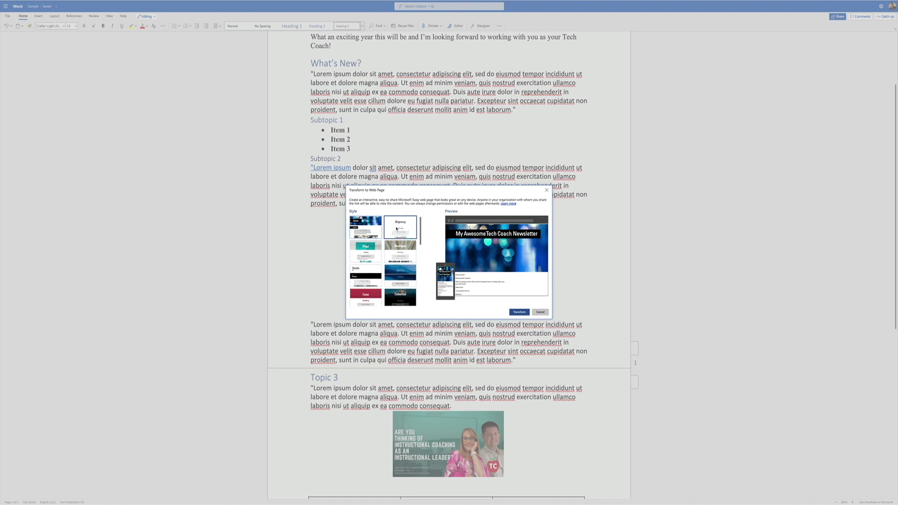
{"action": "left_click", "coordinate": [396, 229]}
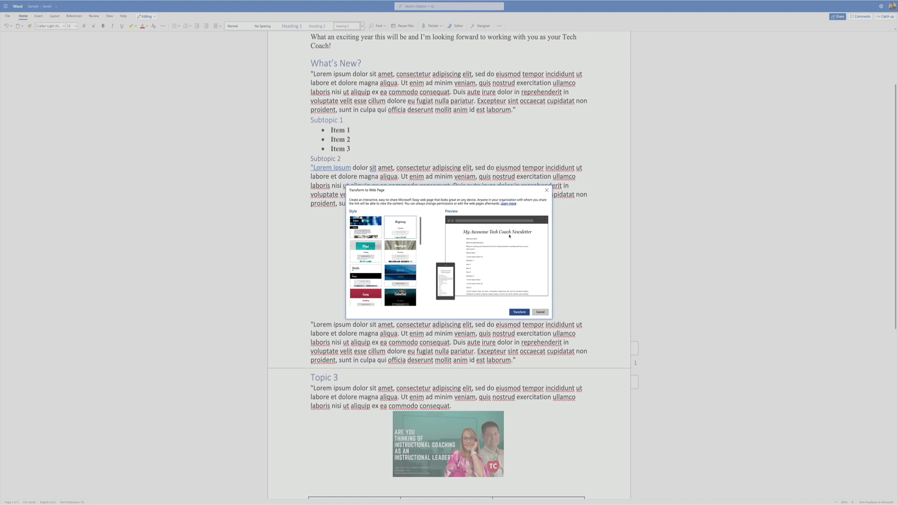
{"action": "left_click", "coordinate": [399, 274]}
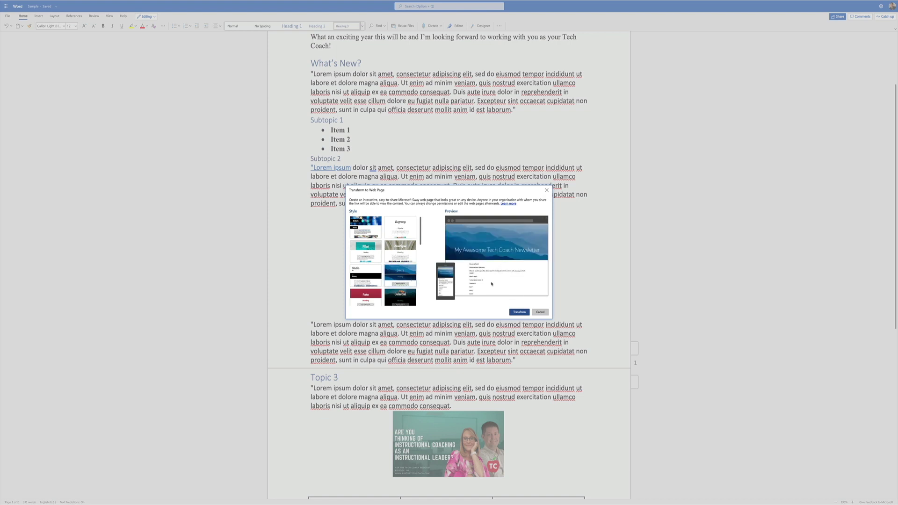
{"action": "left_click", "coordinate": [365, 276]}
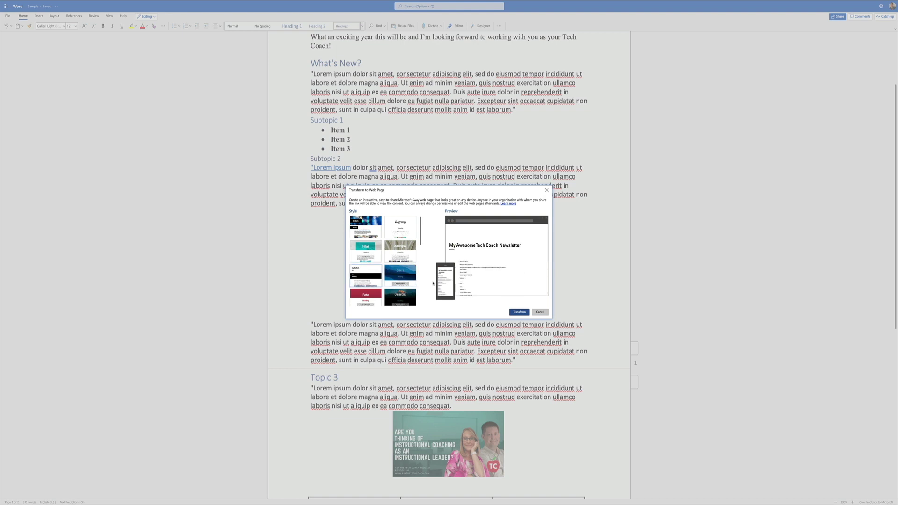
{"action": "left_click", "coordinate": [404, 298]}
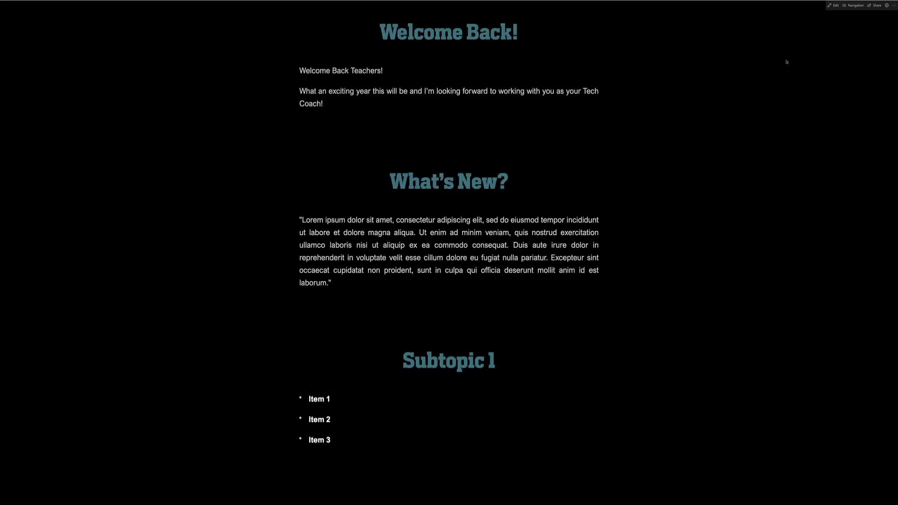
Open the newsletter Sway for editing, scroll its Storyline cards, then view it in Design
{"action": "left_click", "coordinate": [835, 6]}
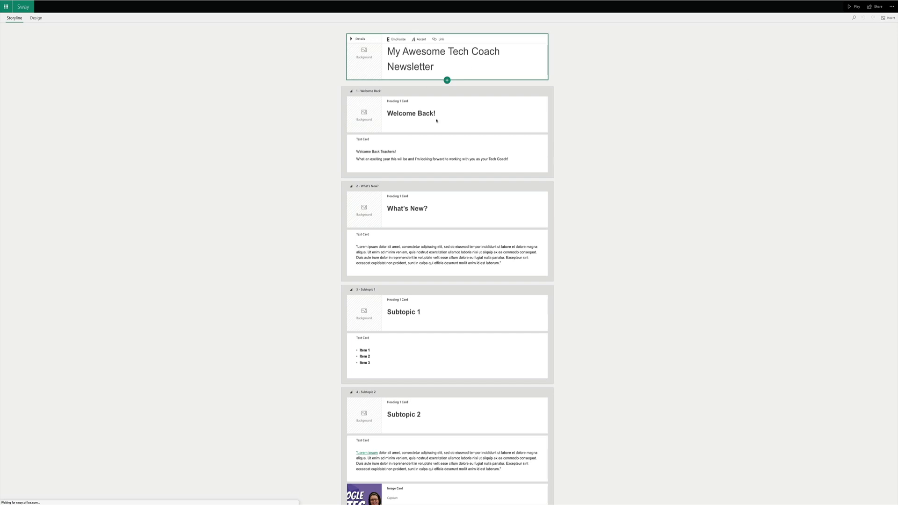
{"action": "scroll", "coordinate": [461, 332], "scroll_direction": "down", "scroll_amount": 6}
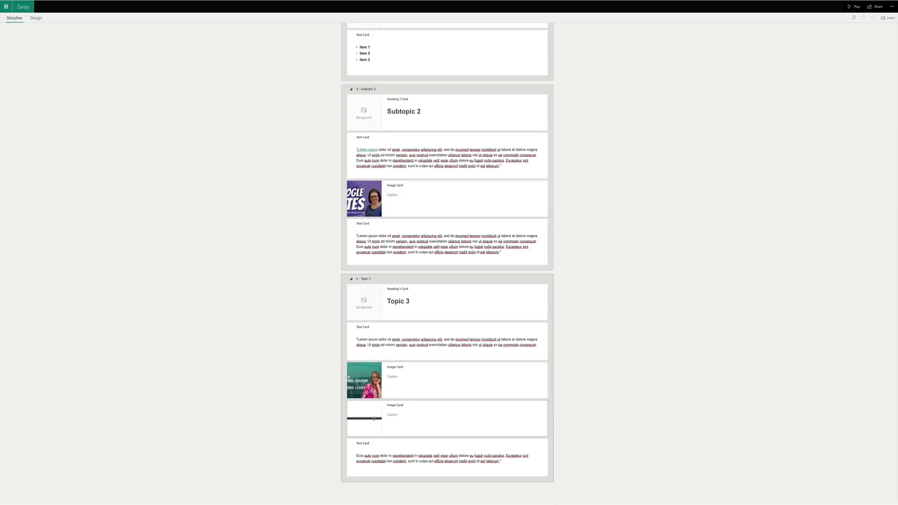
{"action": "scroll", "coordinate": [611, 288], "scroll_direction": "up", "scroll_amount": 6}
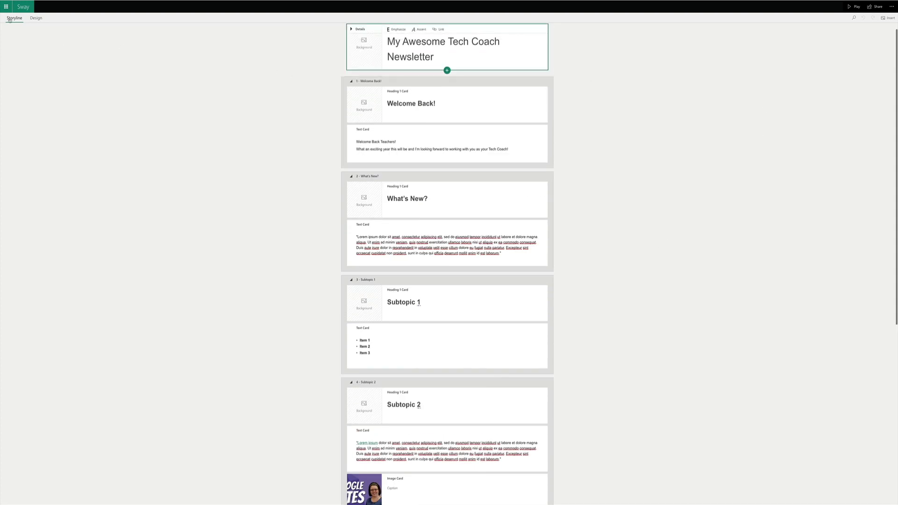
{"action": "left_click", "coordinate": [35, 19]}
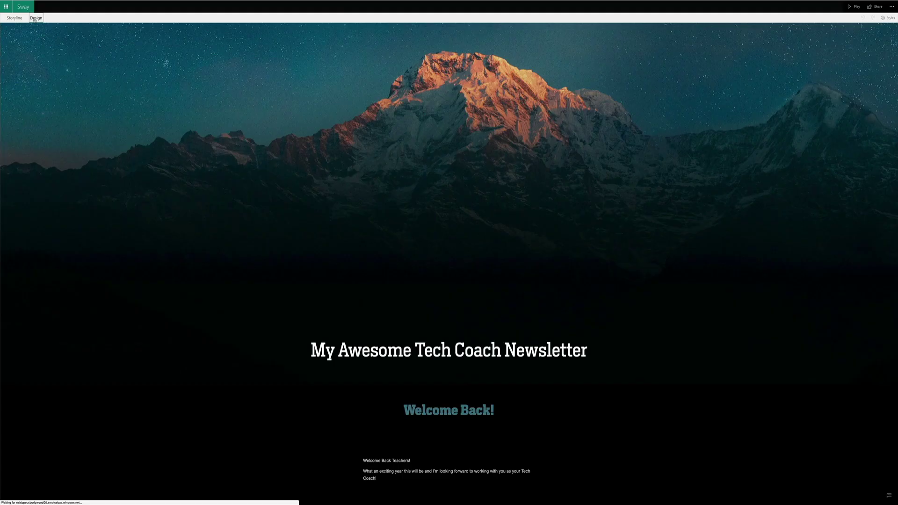
{"action": "scroll", "coordinate": [514, 299], "scroll_direction": "down", "scroll_amount": 10}
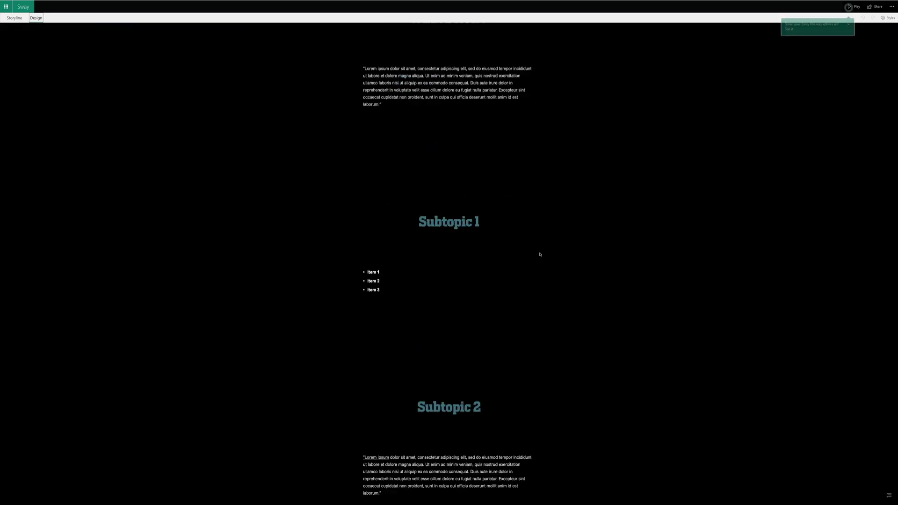
{"action": "scroll", "coordinate": [539, 252], "scroll_direction": "up", "scroll_amount": 7}
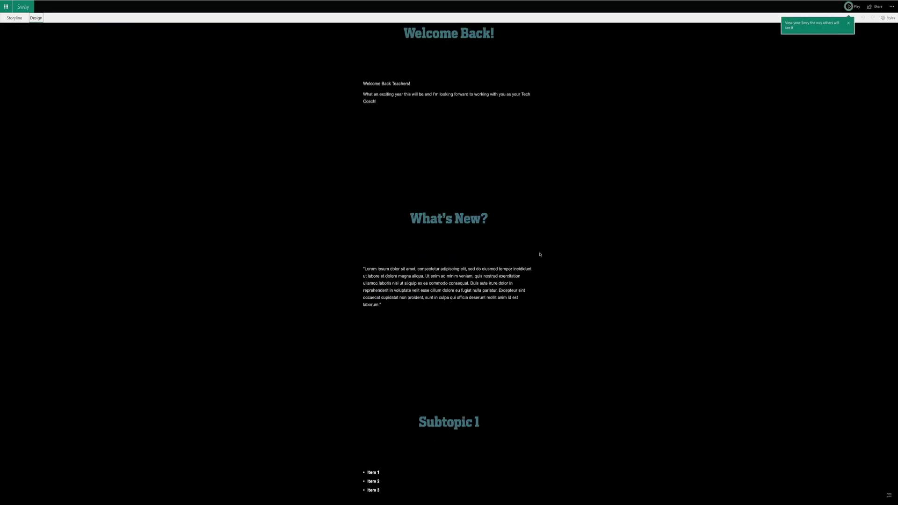
Try the horizontal and slides layouts, stepping through the Welcome Back! and What's New? slides
{"action": "left_click", "coordinate": [848, 22]}
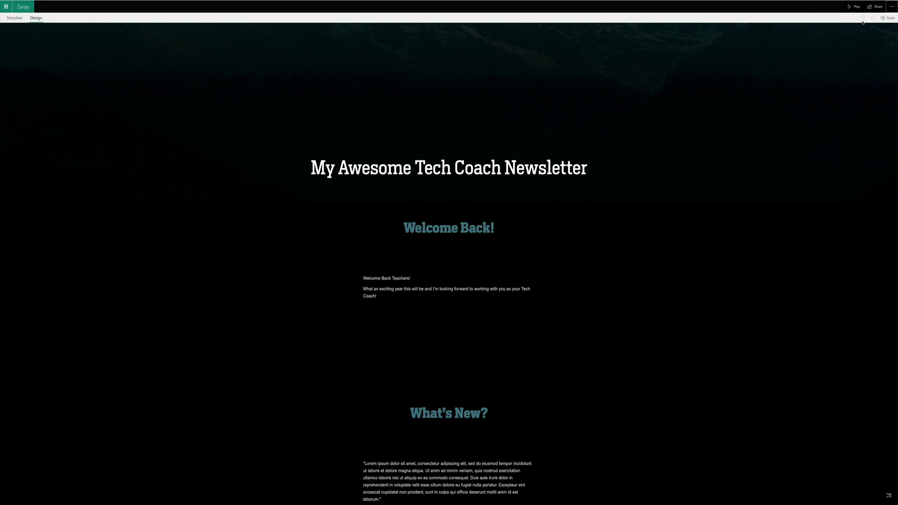
{"action": "left_click", "coordinate": [887, 18]}
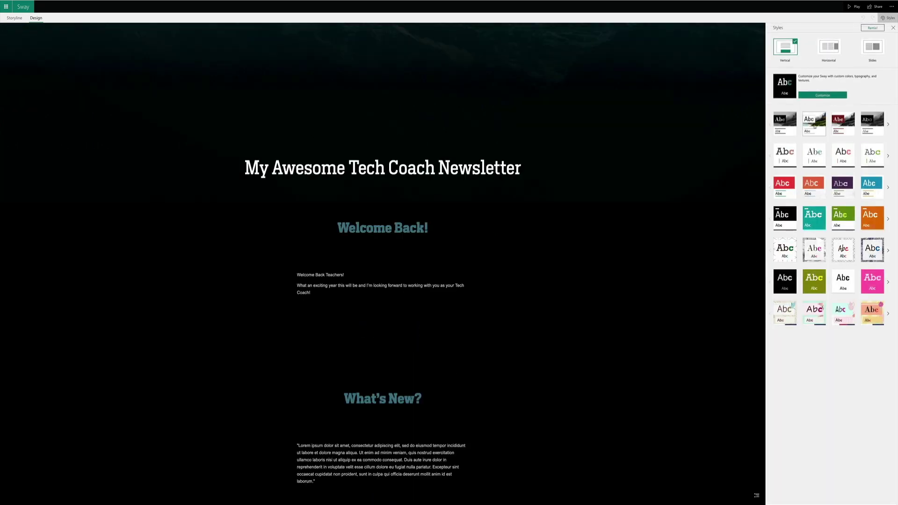
{"action": "left_click", "coordinate": [829, 47]}
{"action": "scroll", "coordinate": [512, 199], "scroll_direction": "down", "scroll_amount": 15}
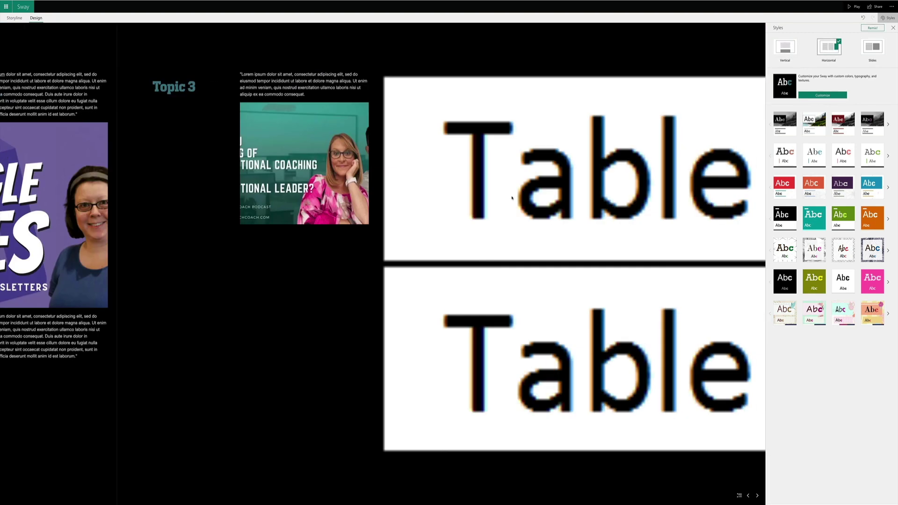
{"action": "scroll", "coordinate": [511, 198], "scroll_direction": "up", "scroll_amount": 8}
{"action": "scroll", "coordinate": [512, 197], "scroll_direction": "up", "scroll_amount": 3}
{"action": "left_click", "coordinate": [872, 47]}
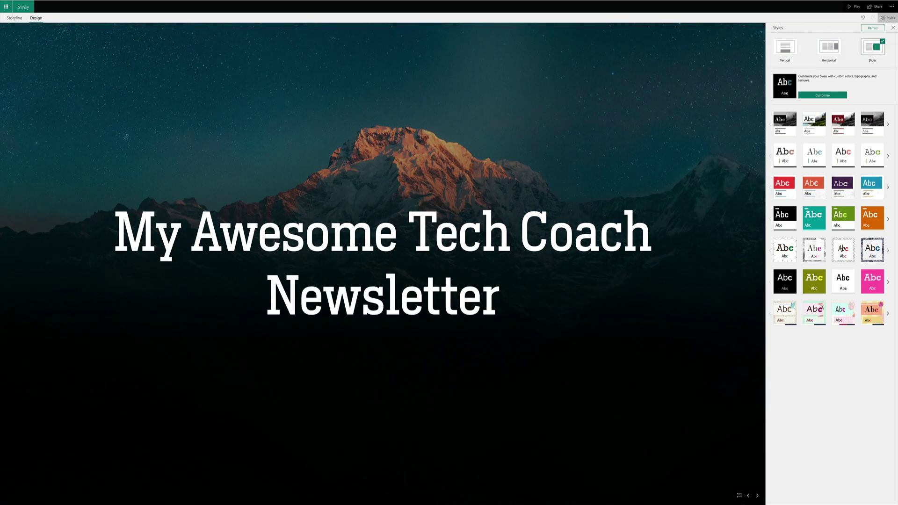
{"action": "left_click", "coordinate": [757, 495]}
{"action": "left_click", "coordinate": [756, 495]}
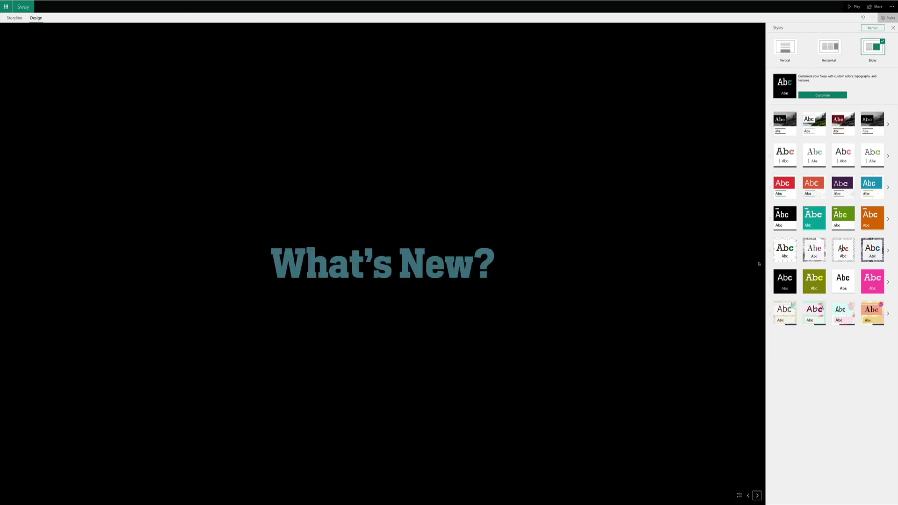
Switch the Sway to the Vertical layout and apply the second, clean white style
{"action": "left_click", "coordinate": [785, 46]}
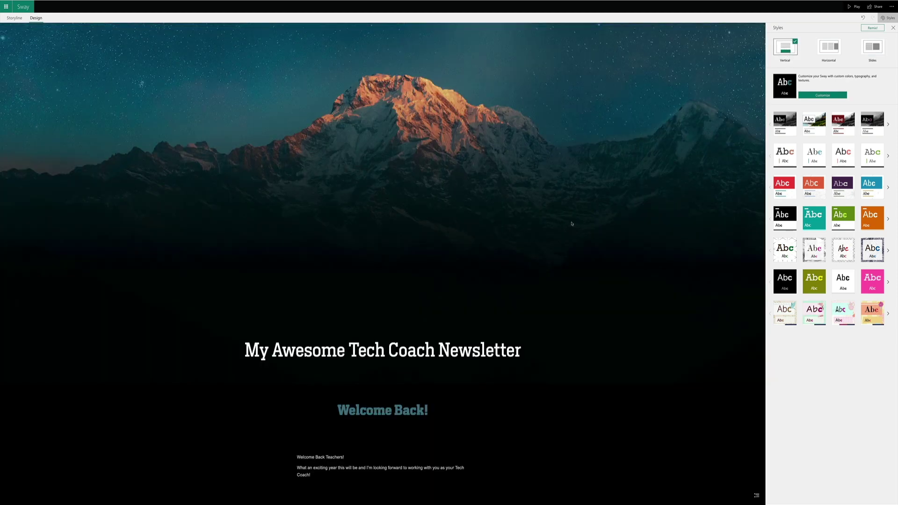
{"action": "scroll", "coordinate": [571, 223], "scroll_direction": "down", "scroll_amount": 15}
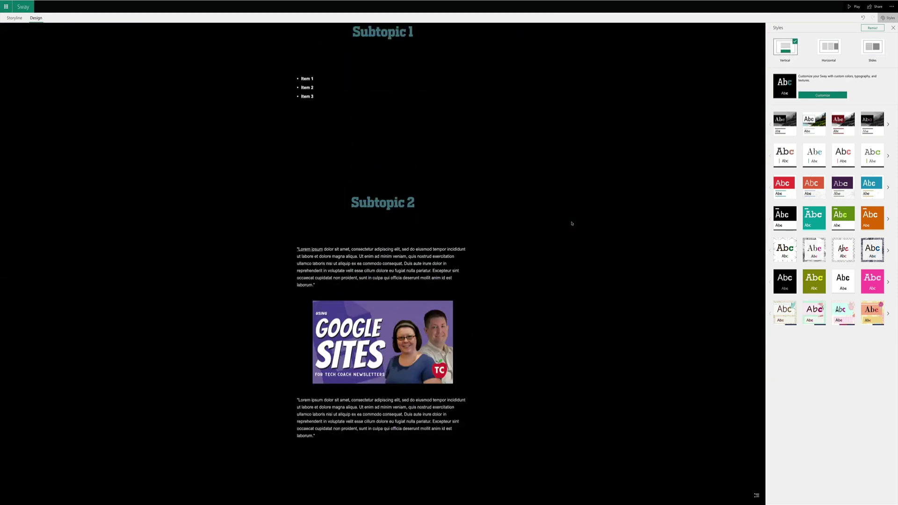
{"action": "left_click", "coordinate": [816, 121]}
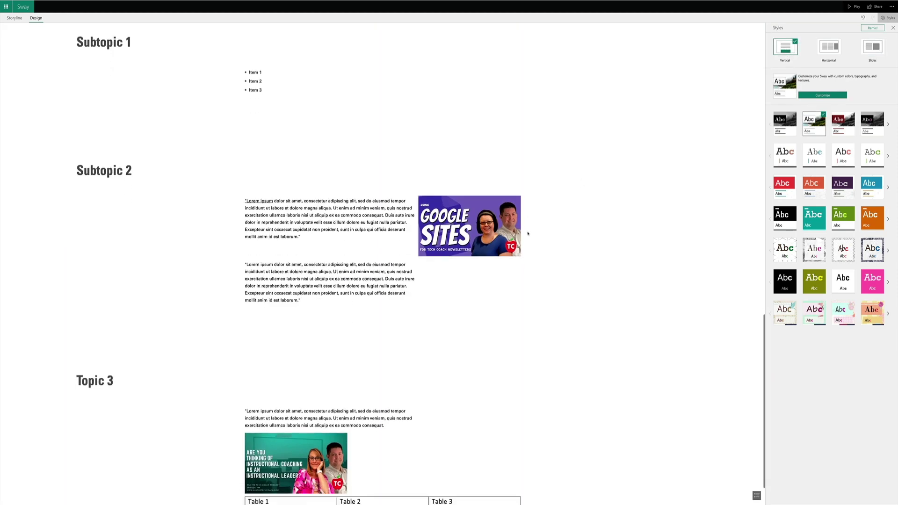
{"action": "scroll", "coordinate": [271, 125], "scroll_direction": "up", "scroll_amount": 15}
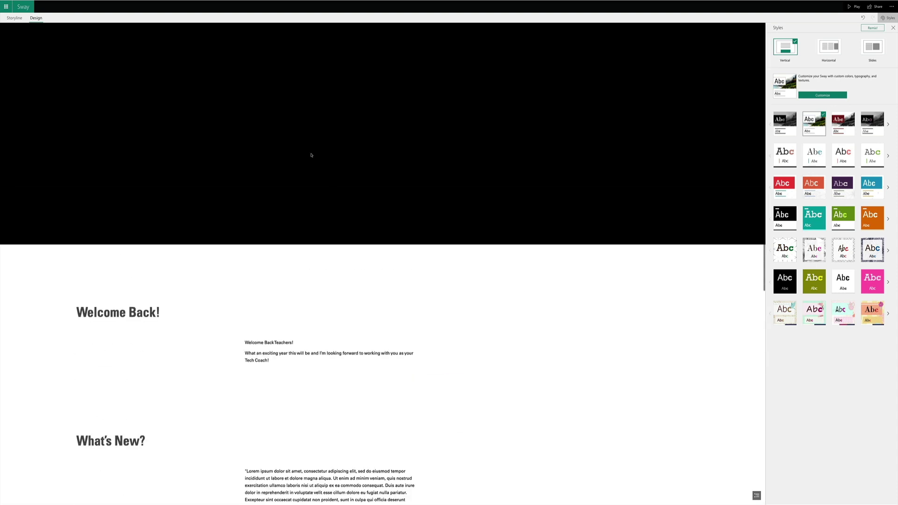
{"action": "scroll", "coordinate": [330, 168], "scroll_direction": "down", "scroll_amount": 5}
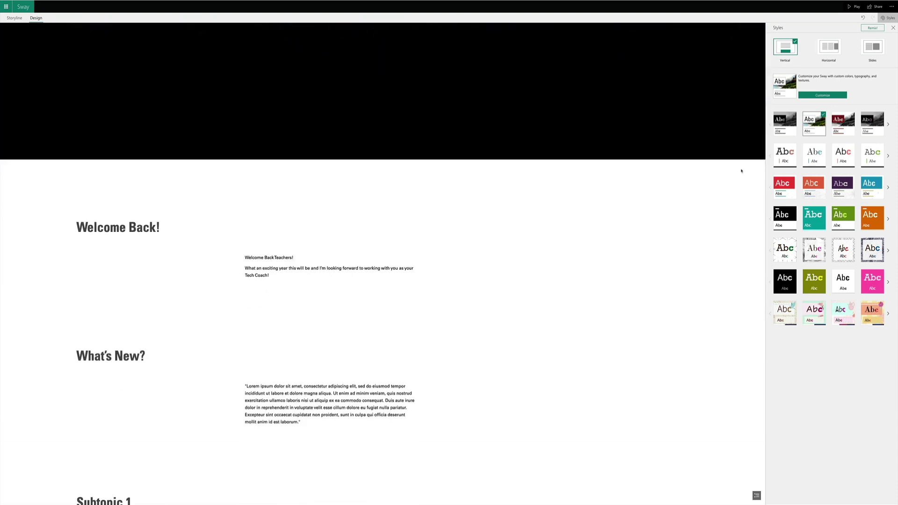
Apply the teal style from row 3, then the first row-2 style with rose slab-serif headings
{"action": "left_click", "coordinate": [860, 184]}
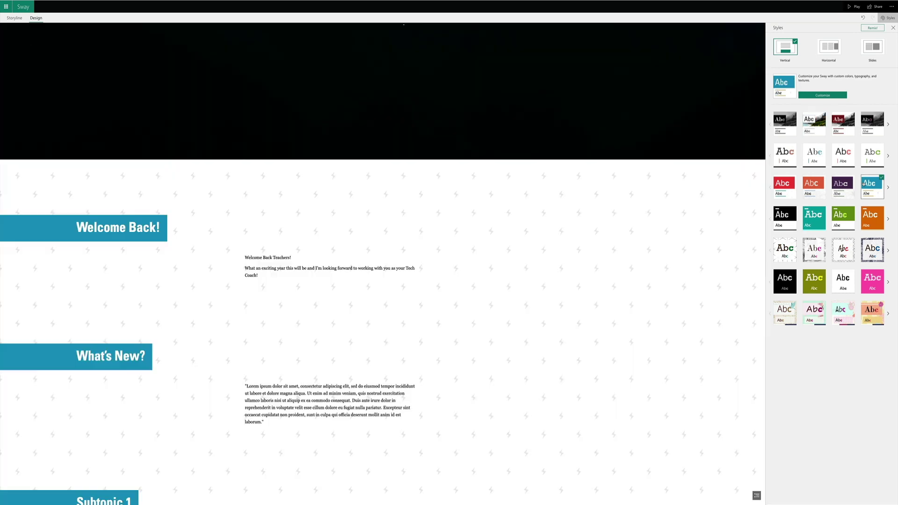
{"action": "scroll", "coordinate": [454, 213], "scroll_direction": "down", "scroll_amount": 10}
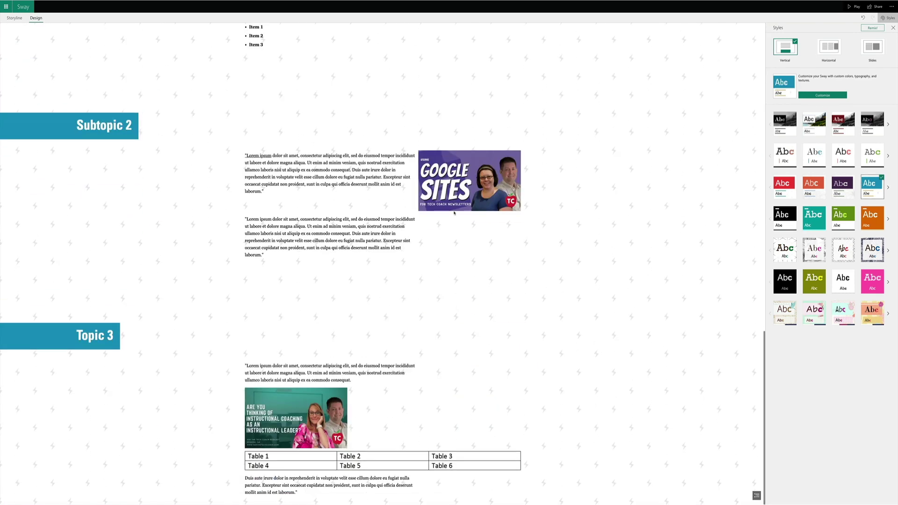
{"action": "scroll", "coordinate": [454, 213], "scroll_direction": "up", "scroll_amount": 5}
{"action": "scroll", "coordinate": [453, 213], "scroll_direction": "up", "scroll_amount": 5}
{"action": "left_click", "coordinate": [785, 154]}
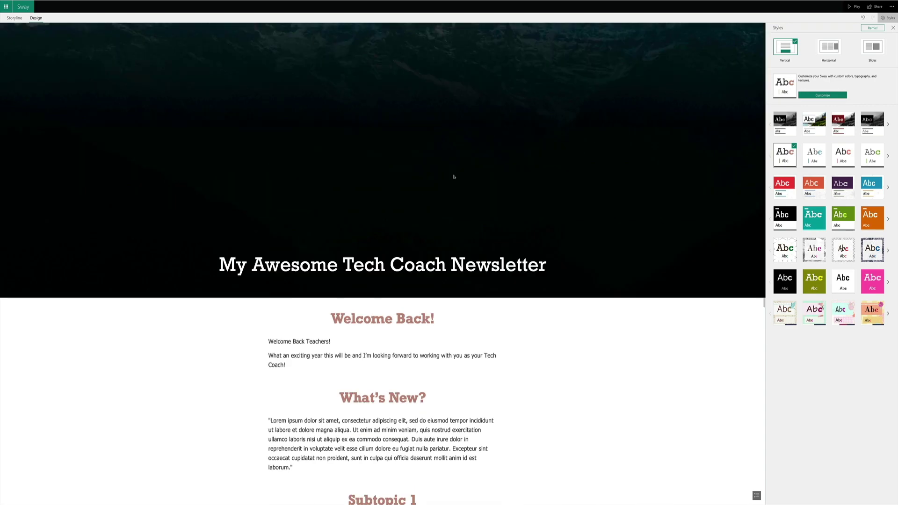
{"action": "scroll", "coordinate": [453, 176], "scroll_direction": "down", "scroll_amount": 8}
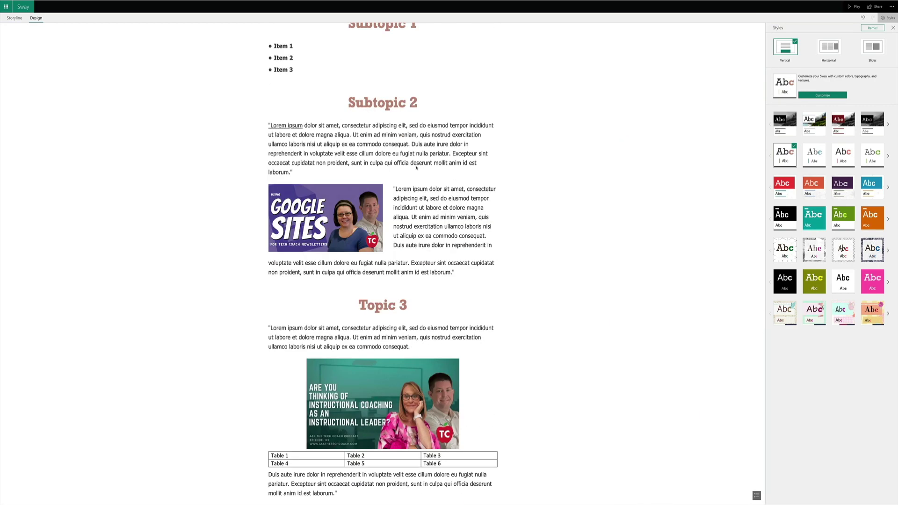
{"action": "scroll", "coordinate": [402, 269], "scroll_direction": "up", "scroll_amount": 8}
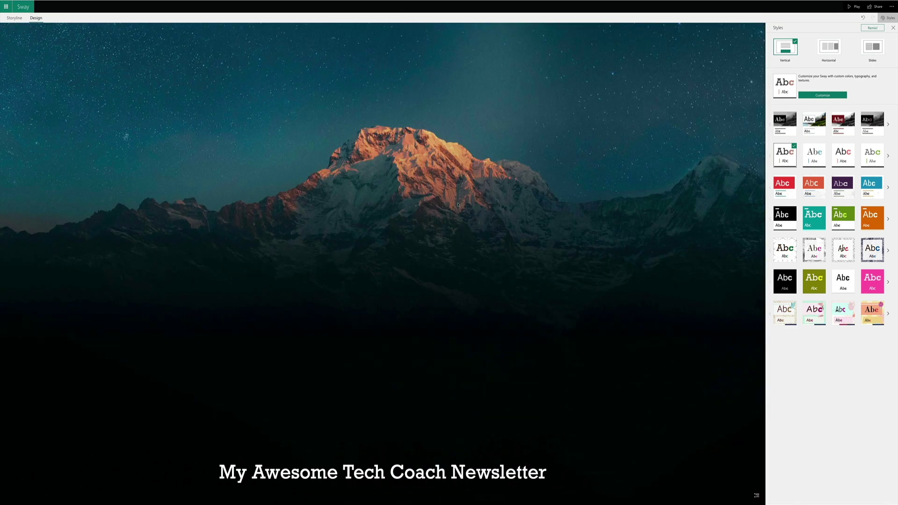
Go back to the Storyline and pick the title card's Background placeholder to get suggested images
{"action": "left_click", "coordinate": [15, 18]}
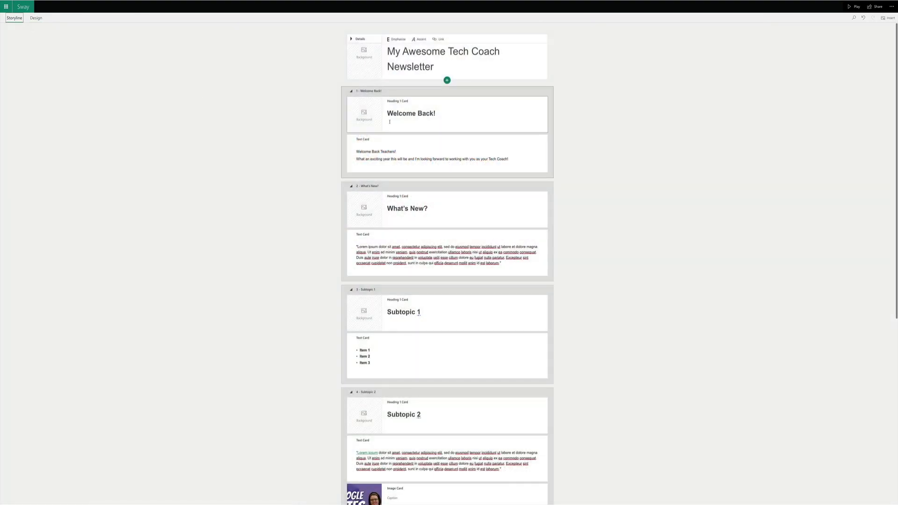
{"action": "left_click", "coordinate": [364, 54]}
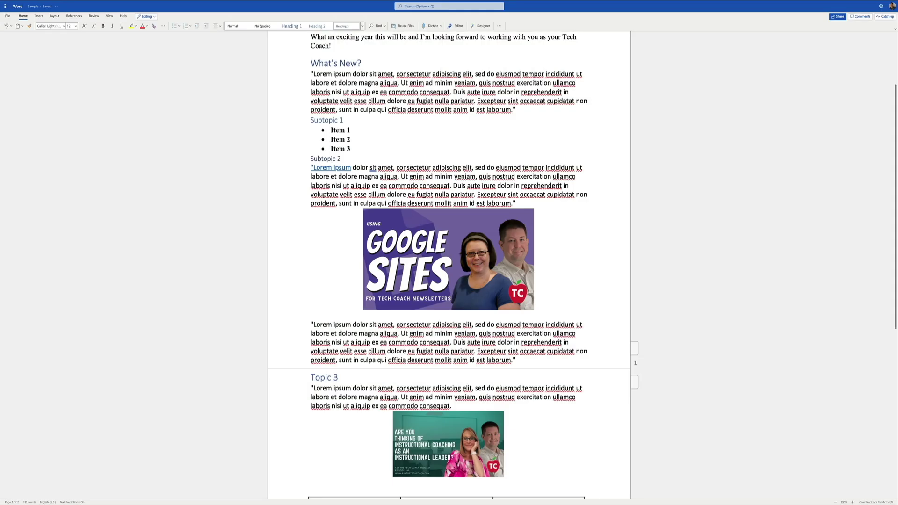
Start Export to PowerPoint presentation (preview) from the File menu's Export options
{"action": "left_click", "coordinate": [8, 16]}
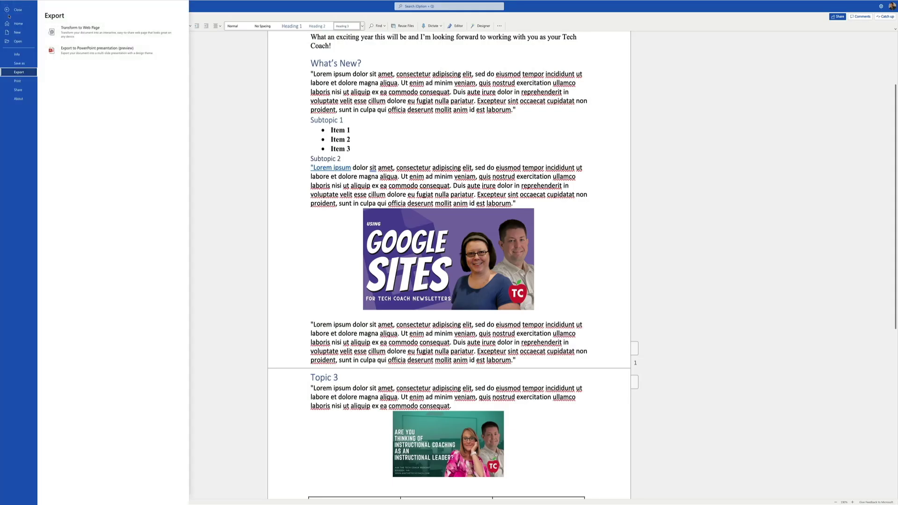
{"action": "left_click", "coordinate": [79, 53]}
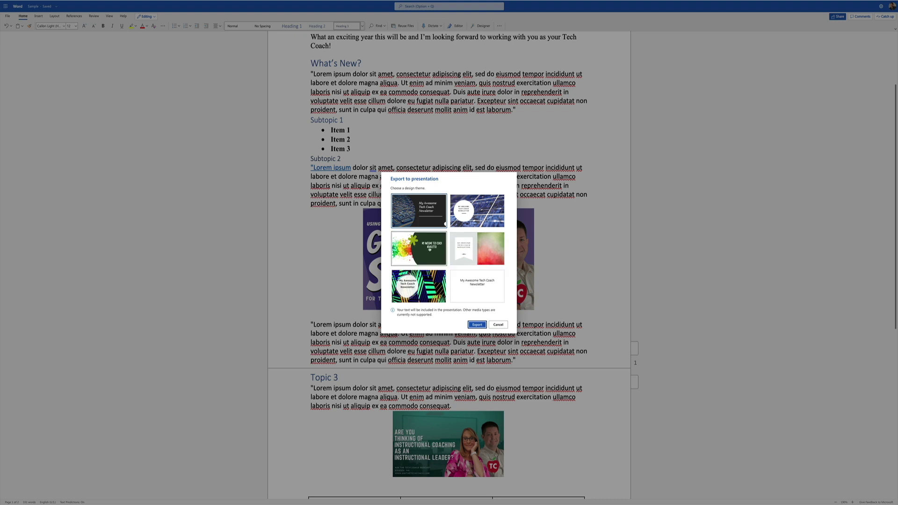
Choose the fourth, red-and-green watercolour theme and export the presentation
{"action": "left_click", "coordinate": [474, 247]}
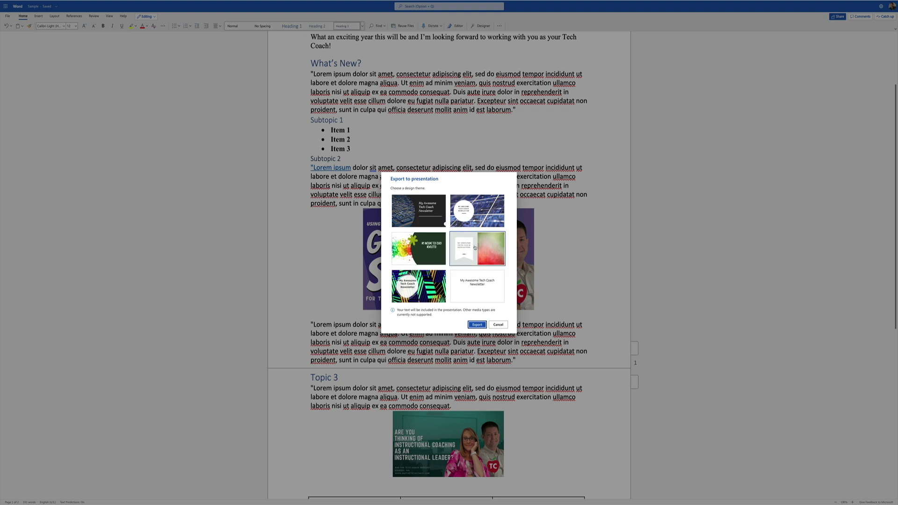
{"action": "left_click", "coordinate": [477, 324]}
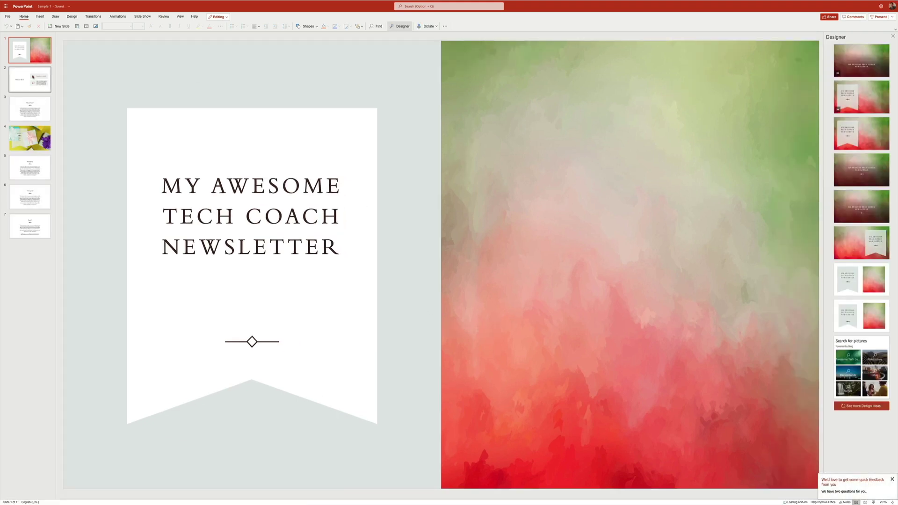
Review the Welcome Back!, What's New?, Subtopic 1 and Subtopic 2 slides
{"action": "left_click", "coordinate": [33, 76]}
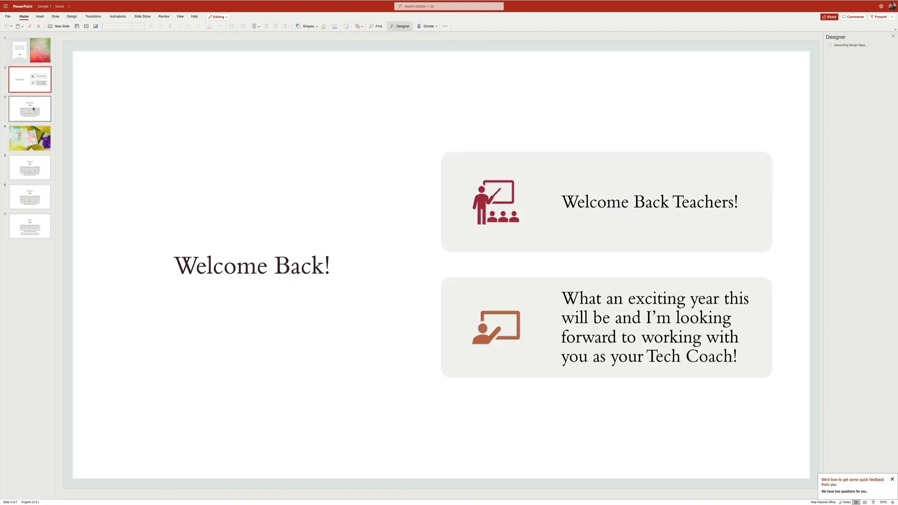
{"action": "left_click", "coordinate": [33, 133]}
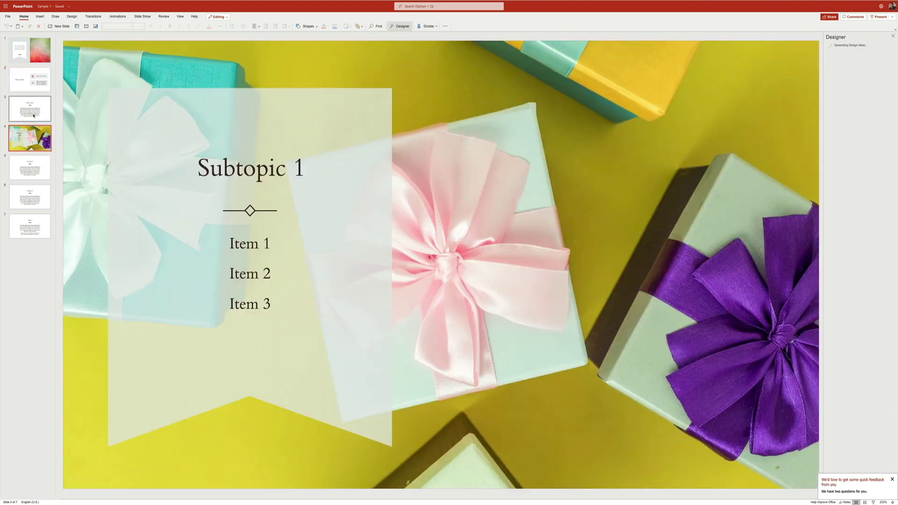
{"action": "left_click", "coordinate": [31, 109]}
{"action": "left_click", "coordinate": [32, 169]}
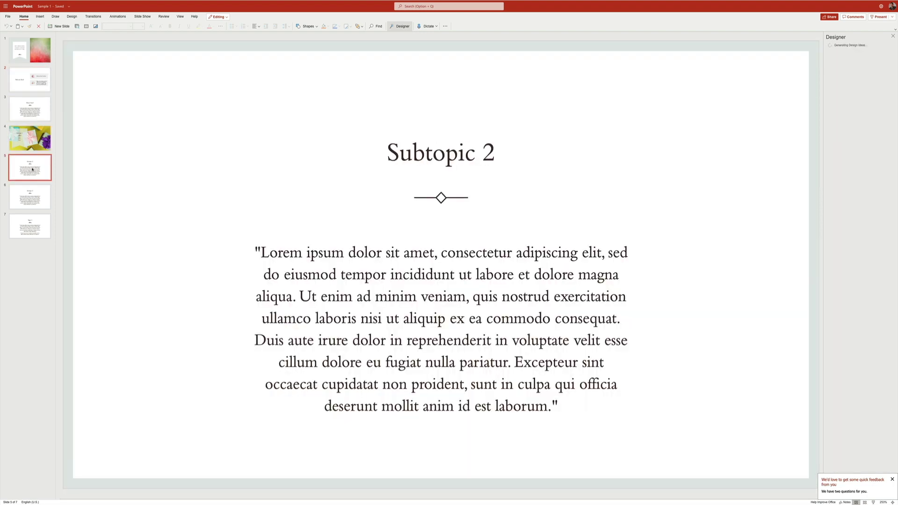
Apply the sixth Designer idea to slide 6, placing Subtopic 2 beside its text, then return to slide 1
{"action": "left_click", "coordinate": [31, 192]}
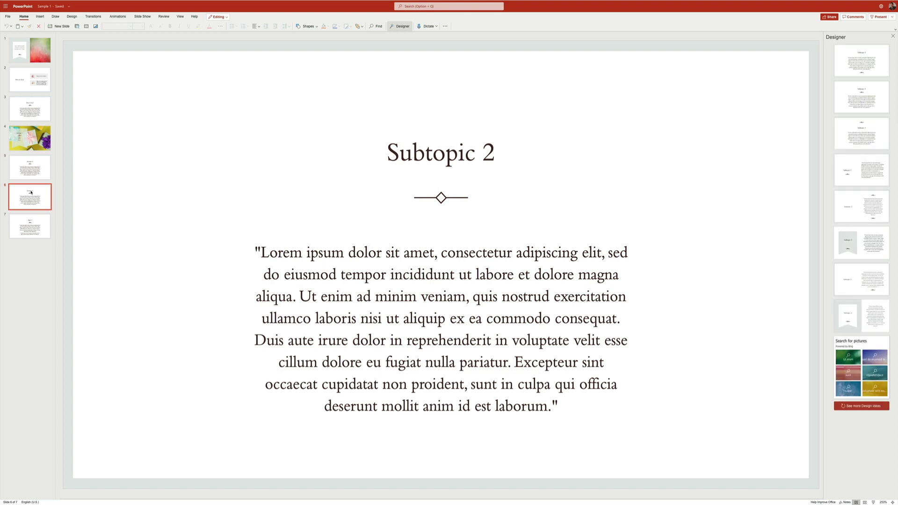
{"action": "left_click", "coordinate": [861, 244]}
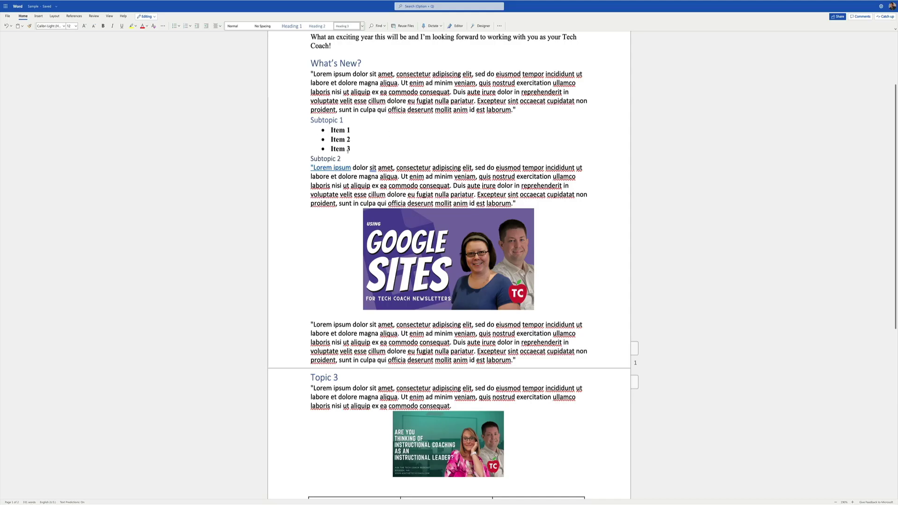
{"action": "scroll", "coordinate": [348, 150], "scroll_direction": "up", "scroll_amount": 3}
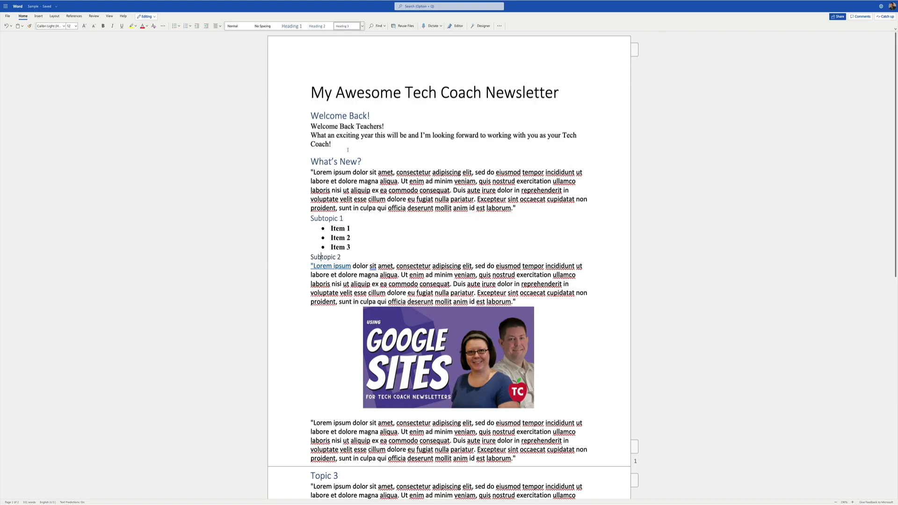
{"action": "scroll", "coordinate": [347, 149], "scroll_direction": "down", "scroll_amount": 12}
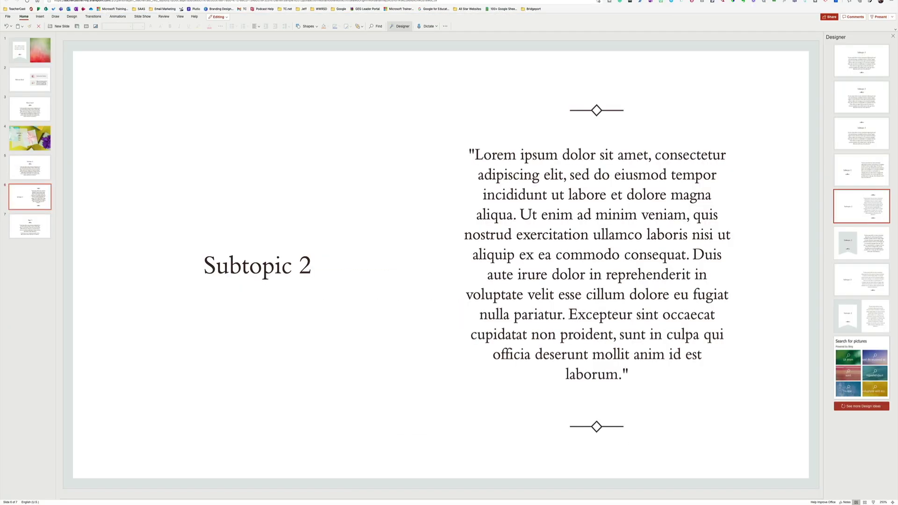
{"action": "left_click", "coordinate": [30, 50]}
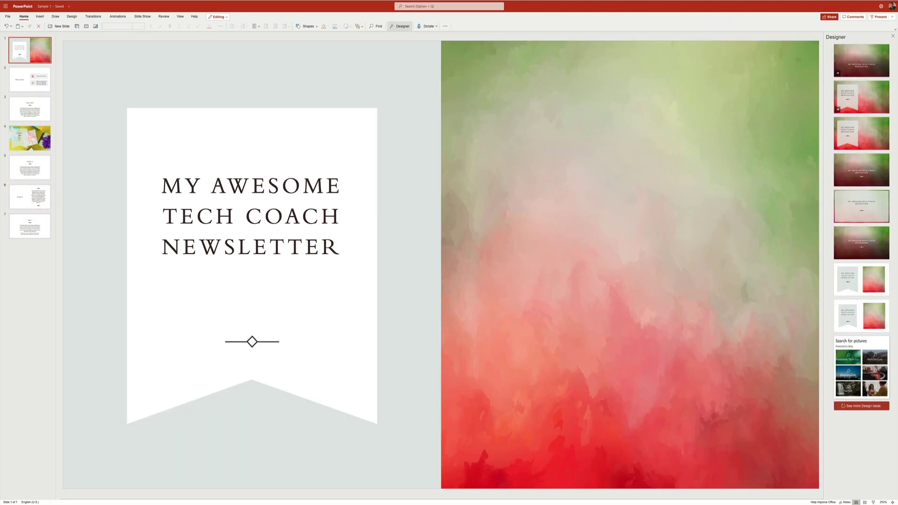